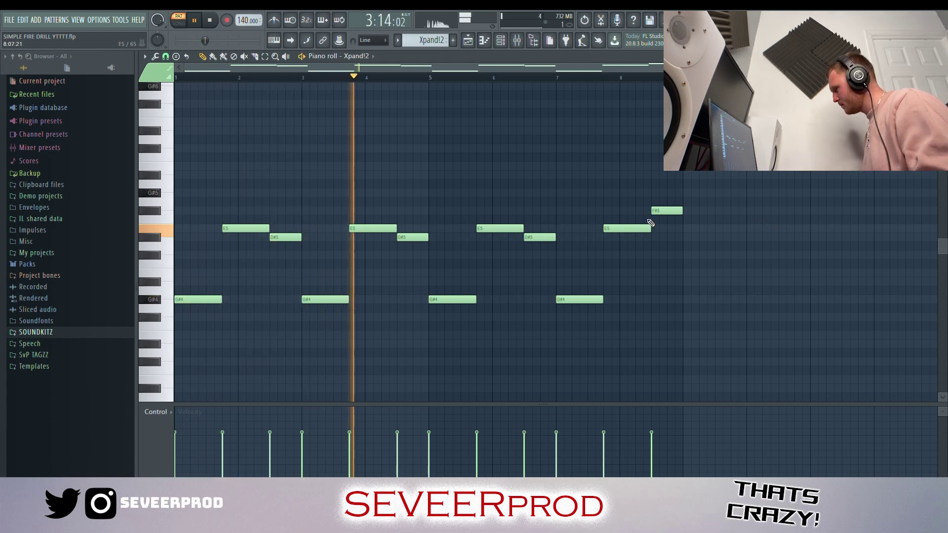
Step: Review the notes of the Xpand!2, Xpand!2 #2 and Omnisphere melody patterns in the piano roll during playback
scroll(654, 254, up, 2)
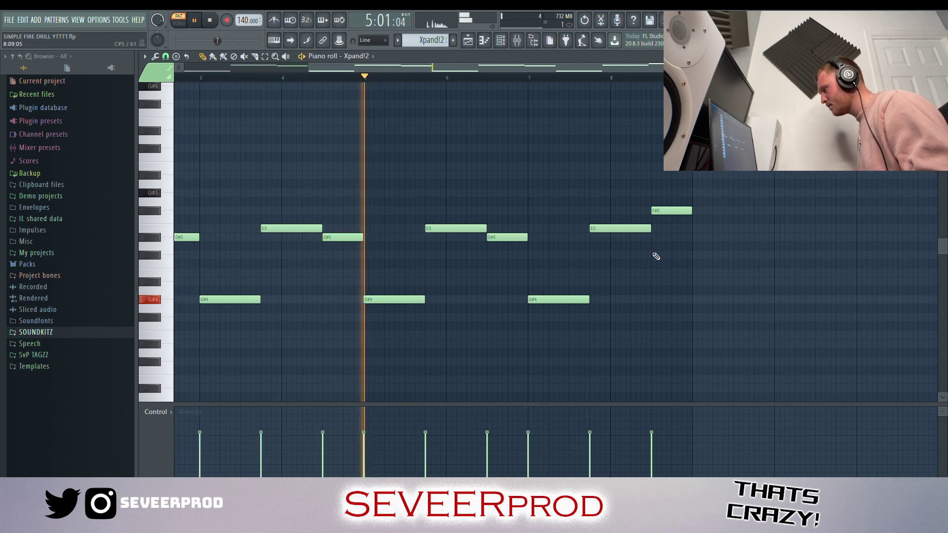
drag(500, 70, 585, 81)
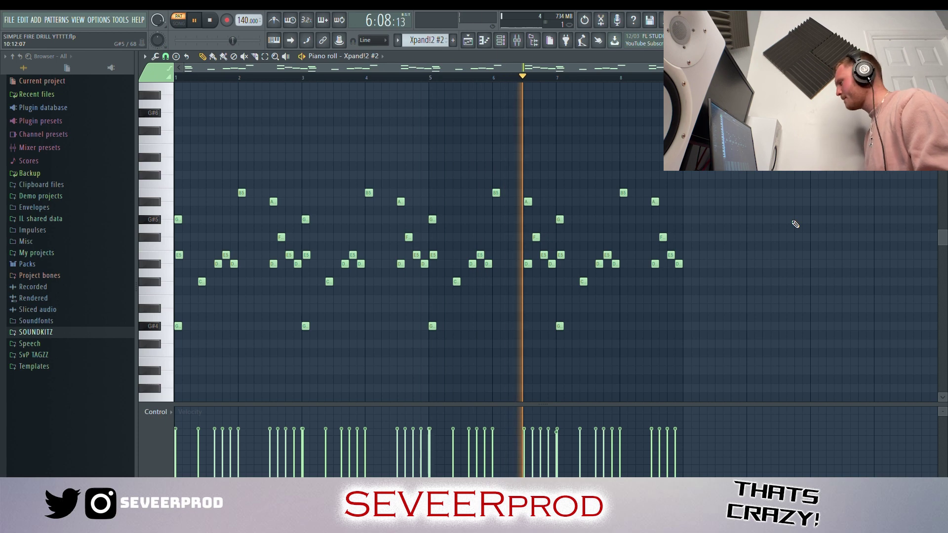
scroll(788, 212, up, 2)
drag(543, 63, 630, 72)
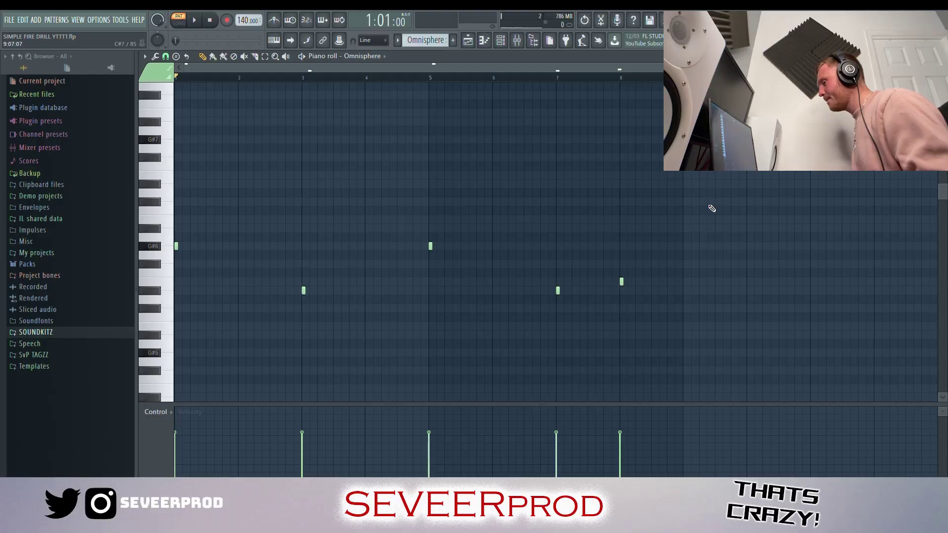
key(space)
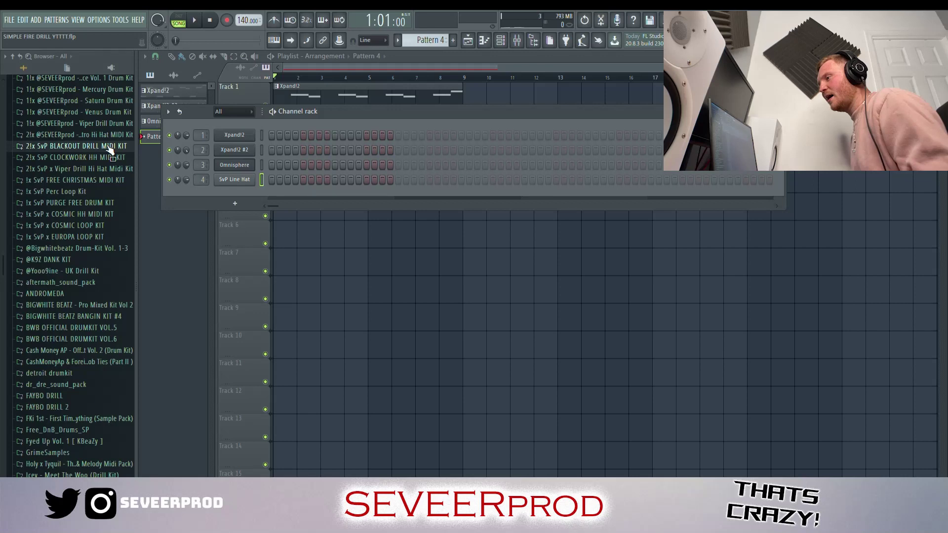
Step: Load the DRILL HAT 19 MIDI from the SvP BLACKOUT DRILL MIDI KIT into the SvP Line Hat channel and audition its notes
click(101, 147)
click(84, 158)
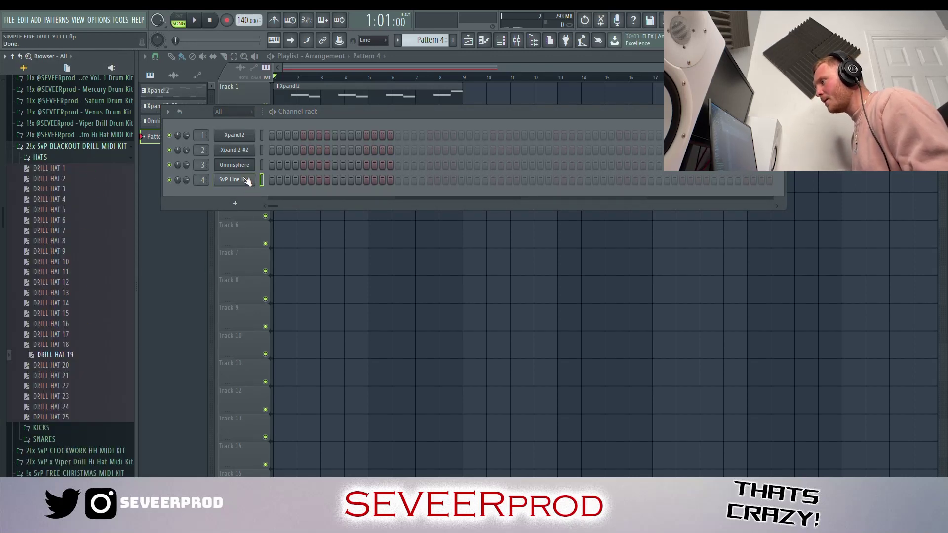
key(space)
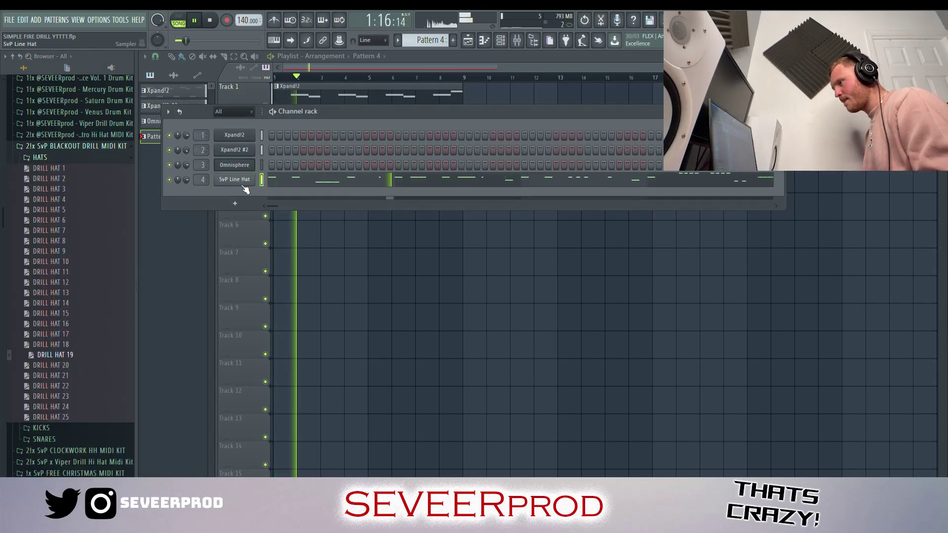
click(275, 183)
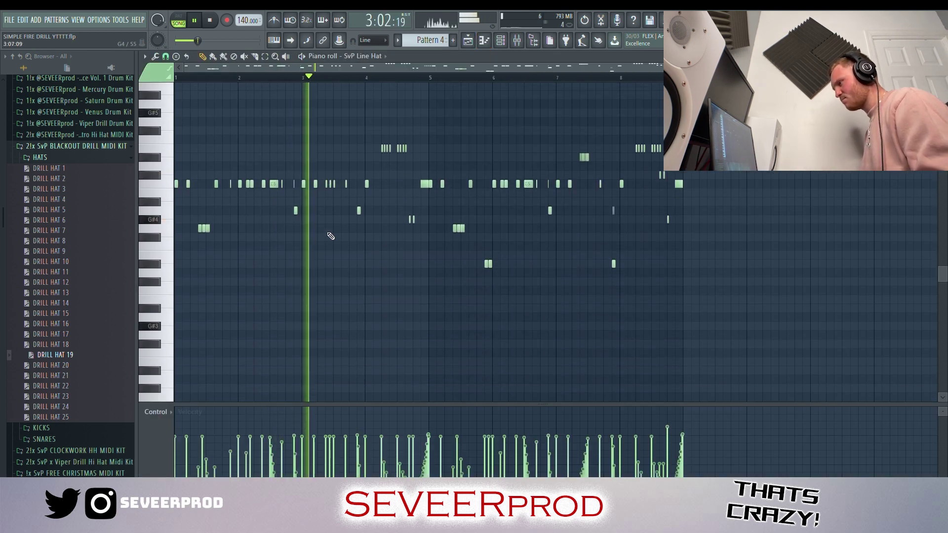
scroll(346, 239, down, 1)
scroll(494, 232, up, 4)
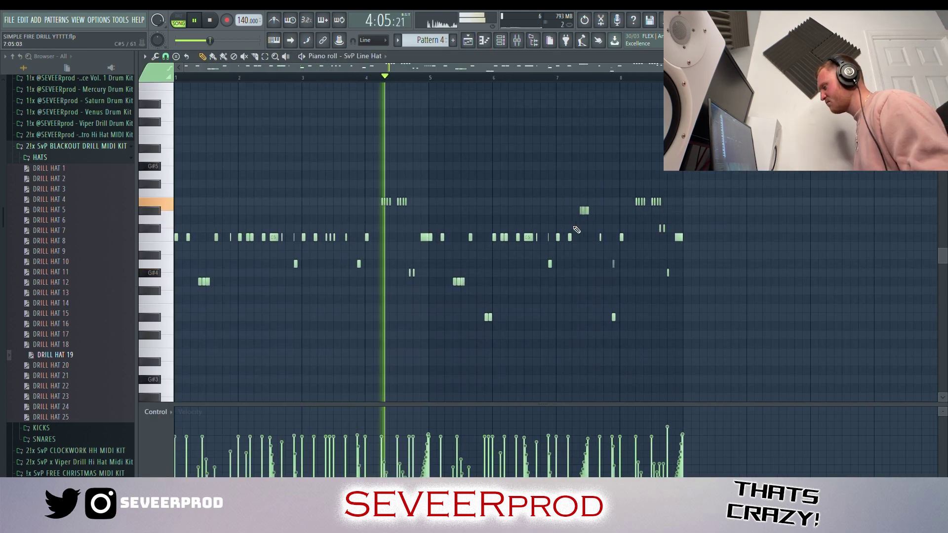
Step: Add SvP Hive Clap from the BlackOut Drum Kit, with hits in bars 1, 3, 5 and 7 at maximum velocity
click(74, 146)
scroll(81, 166, up, 4)
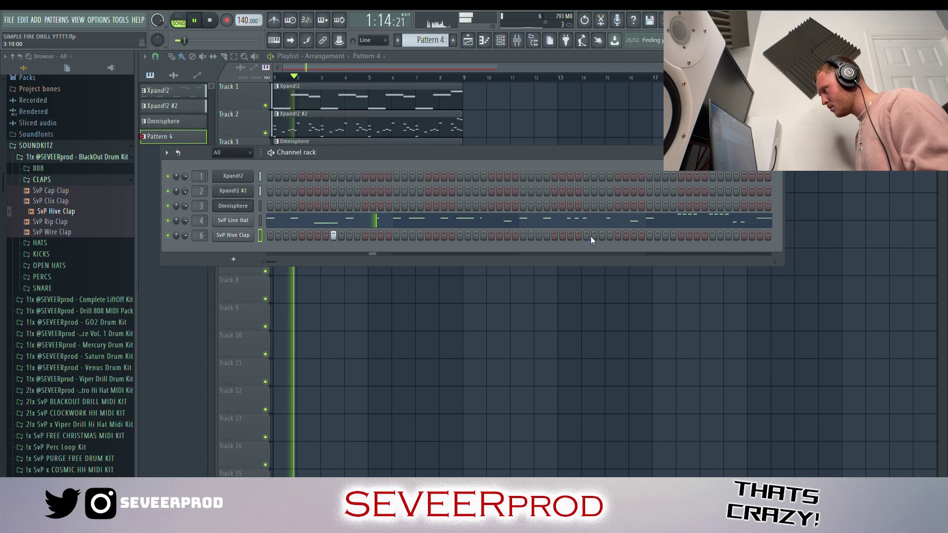
key(F7)
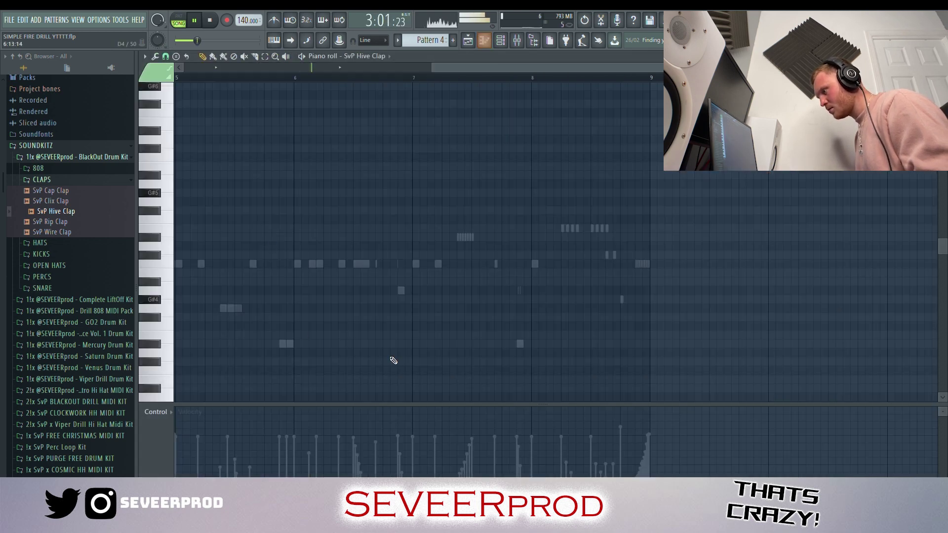
scroll(377, 337, down, 3)
click(166, 57)
drag(405, 417, 196, 409)
drag(404, 263, 464, 275)
Step: Load SvP Fila Snare from the BlackOut Drum Kit's SNARE folder as a new channel in the channel rack
click(42, 179)
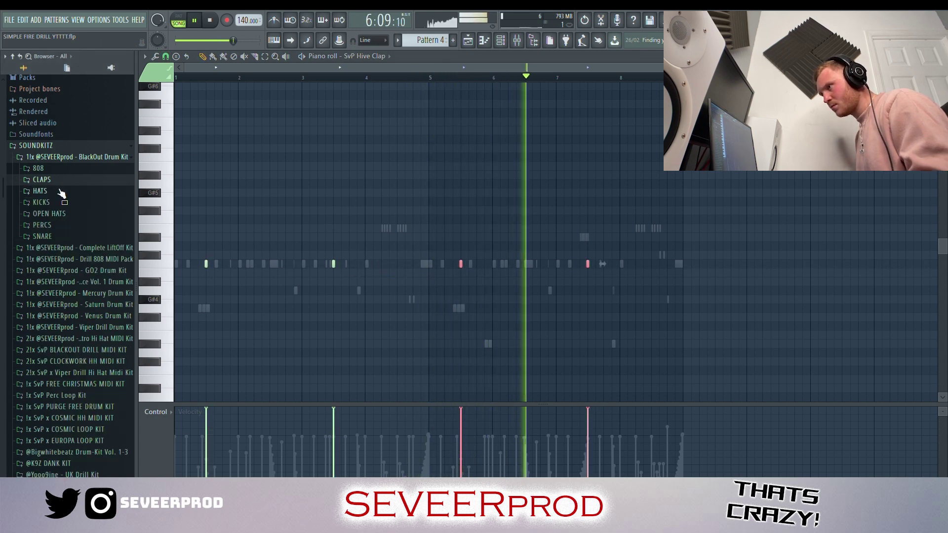
click(43, 236)
click(62, 299)
middle_click(62, 299)
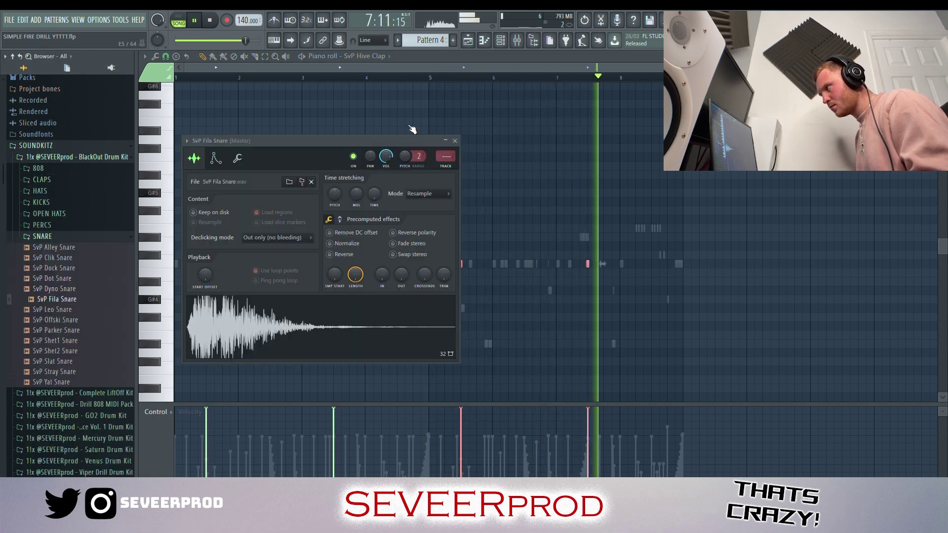
click(501, 40)
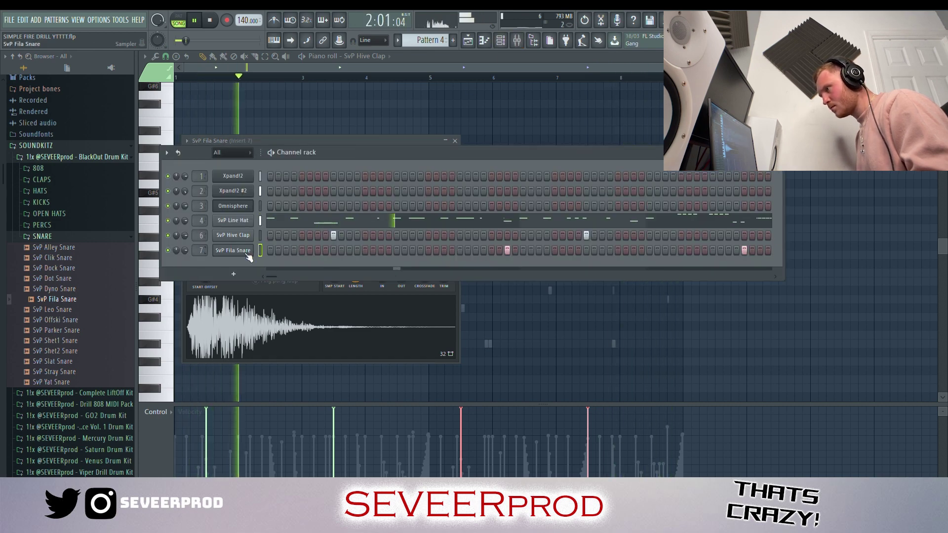
Step: Raise the SvP Fila Snare velocities to maximum and copy its two hits into bars 6 and 8
key(F7)
drag(444, 417, 279, 409)
drag(494, 296, 214, 249)
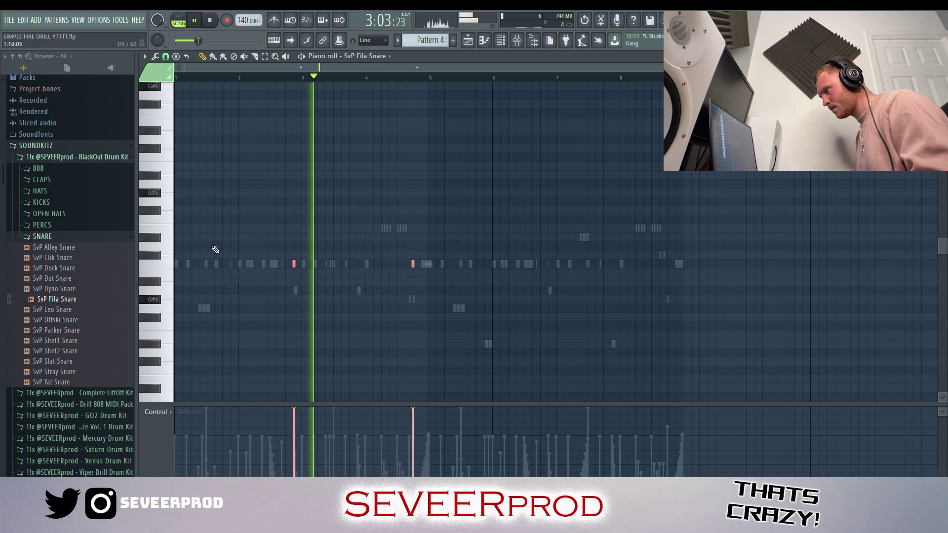
drag(296, 266, 553, 270)
ctrl+click(554, 275)
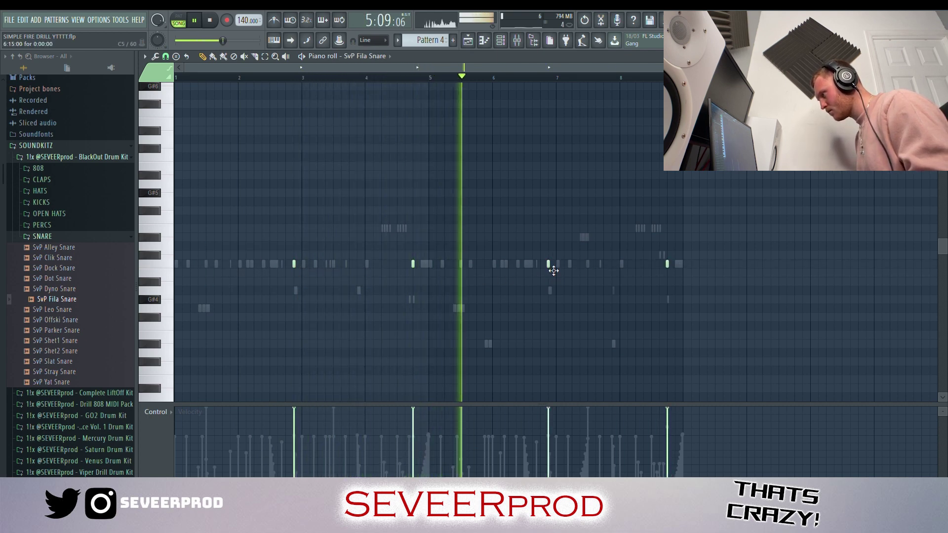
Step: Add SvP Skiz Perc on step 1 and SvP Tri1 Perc on step 61, and adjust the Tri1 hit's velocity
key(F6)
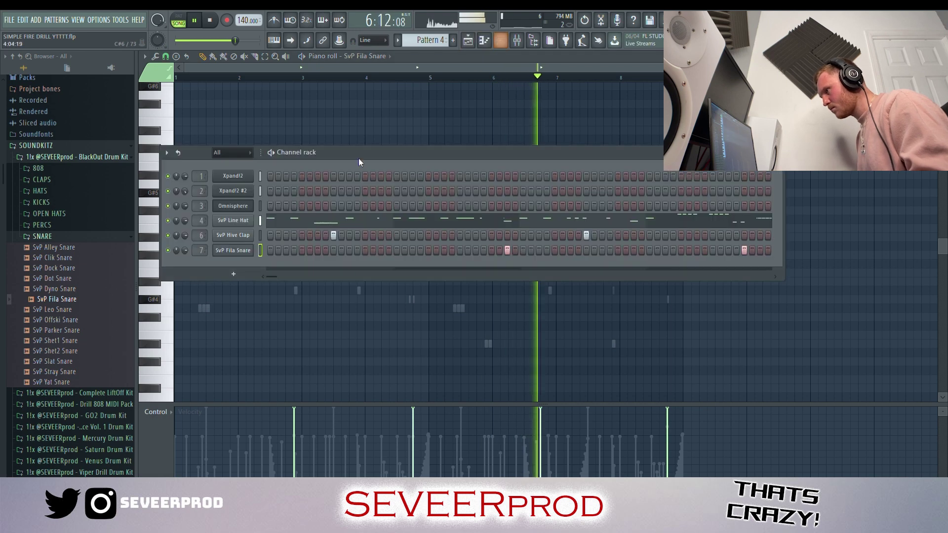
click(89, 237)
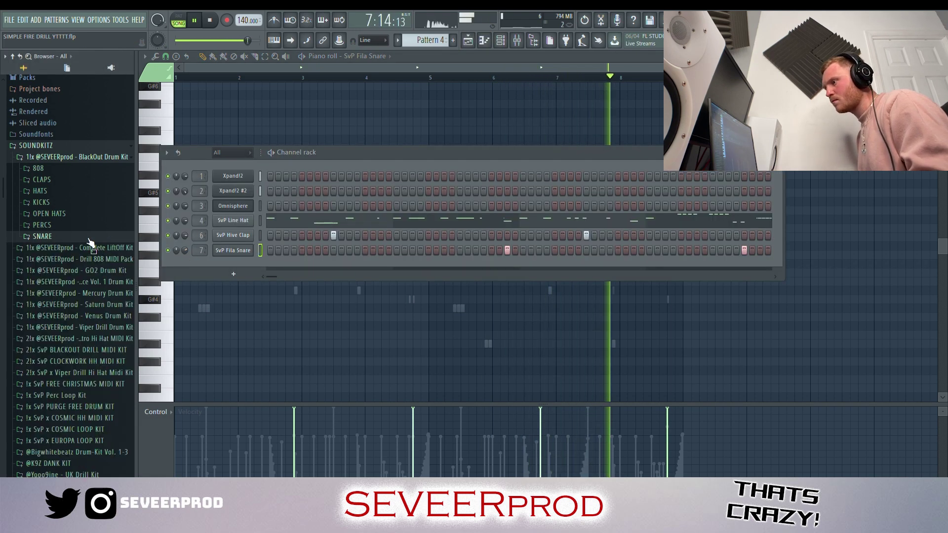
click(72, 225)
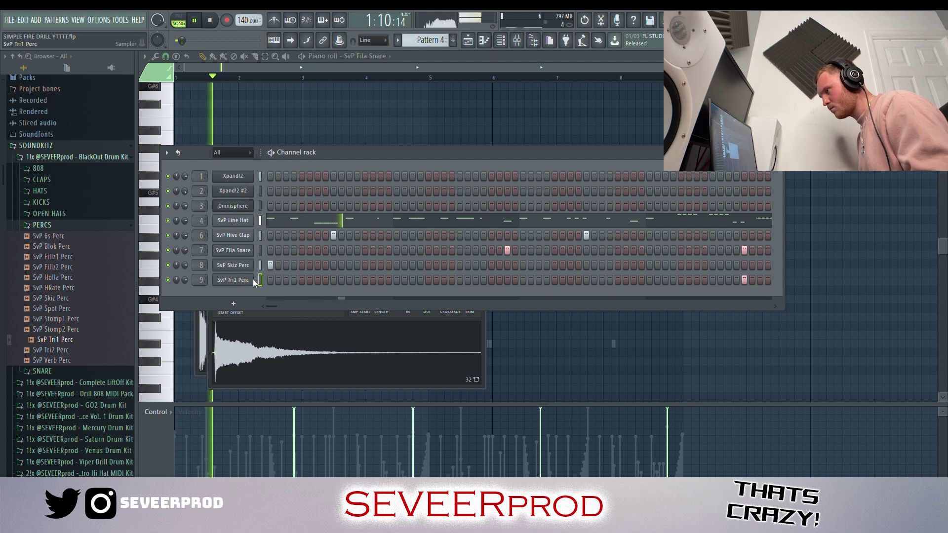
key(F7)
click(414, 430)
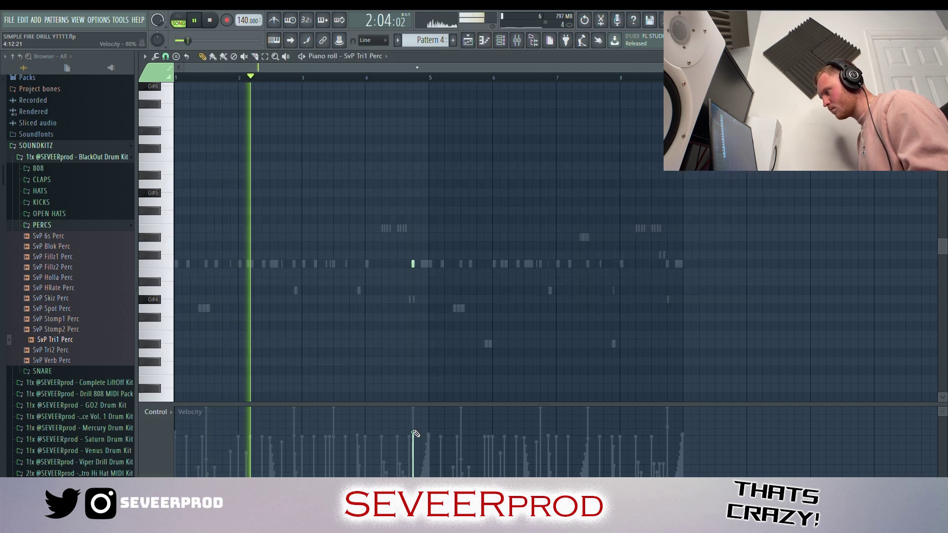
Step: Audition SvP Stray Snare from the BlackOut Drum Kit and add it as a new channel
click(97, 226)
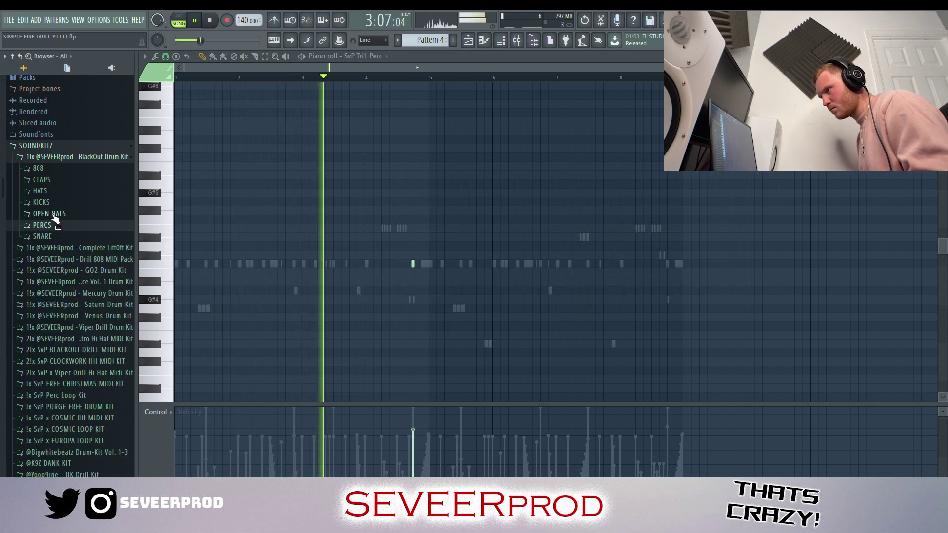
click(66, 237)
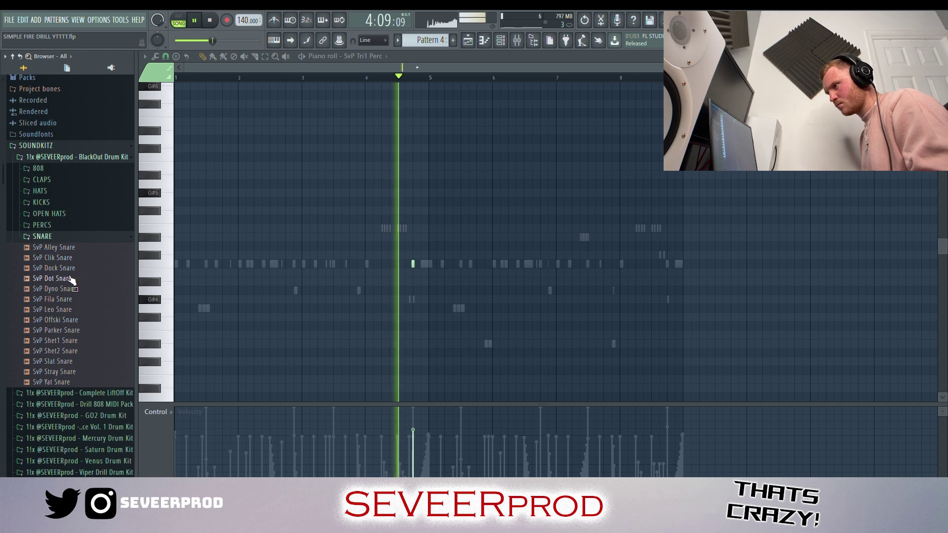
click(59, 374)
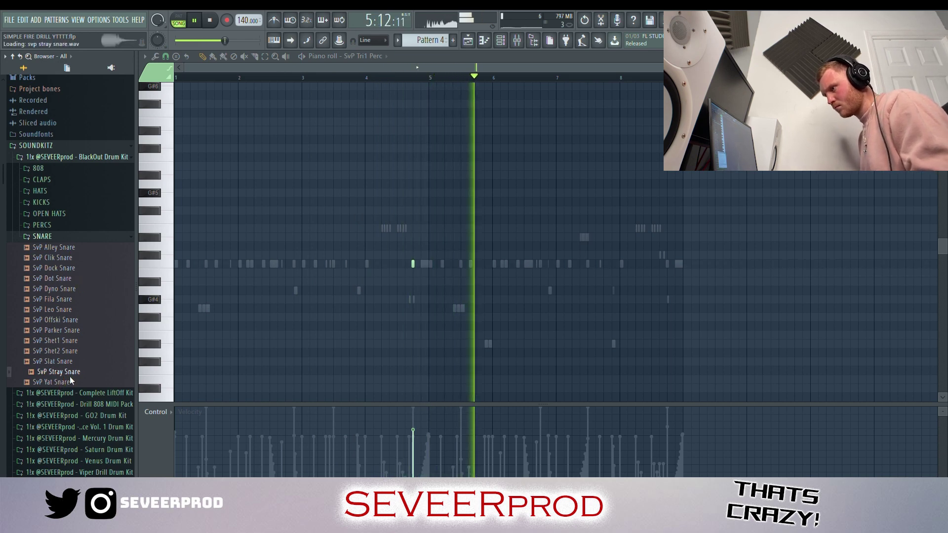
drag(64, 375, 498, 99)
click(501, 42)
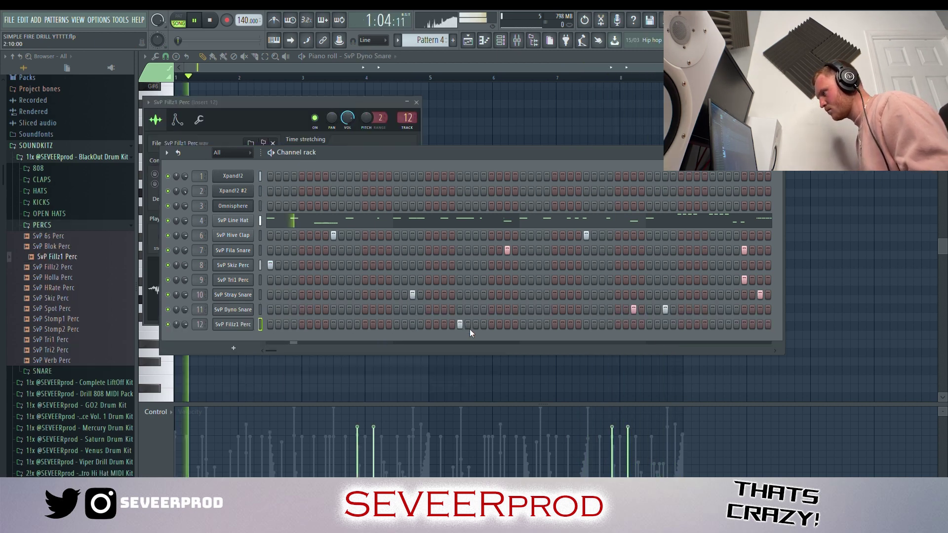
Step: Add further SvP Fillz1 Perc hits on steps 26, 29 and 59, and open the channel's notes in the piano roll
click(492, 324)
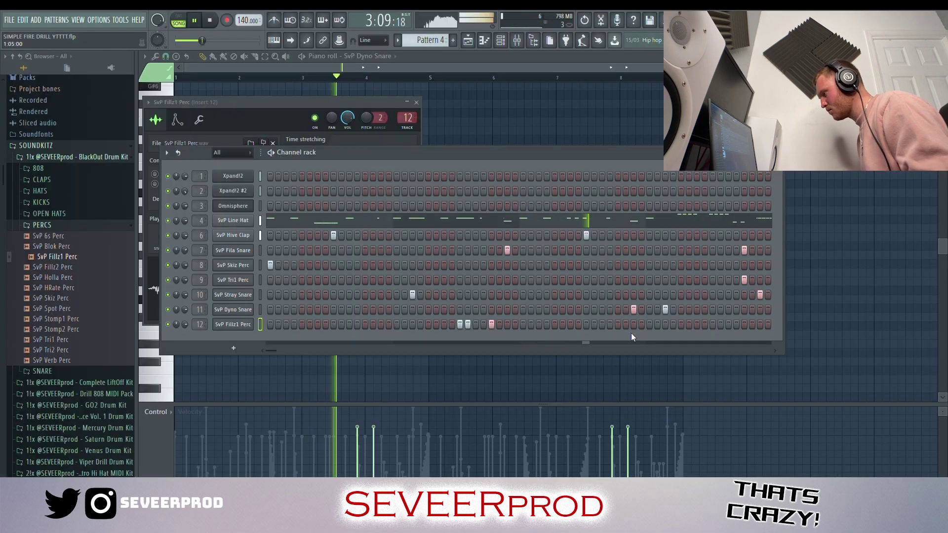
click(728, 325)
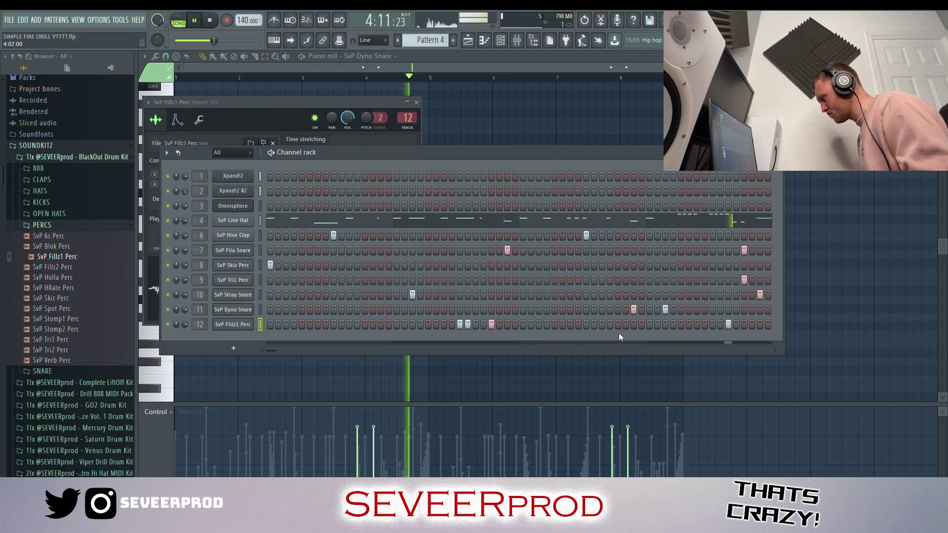
key(F7)
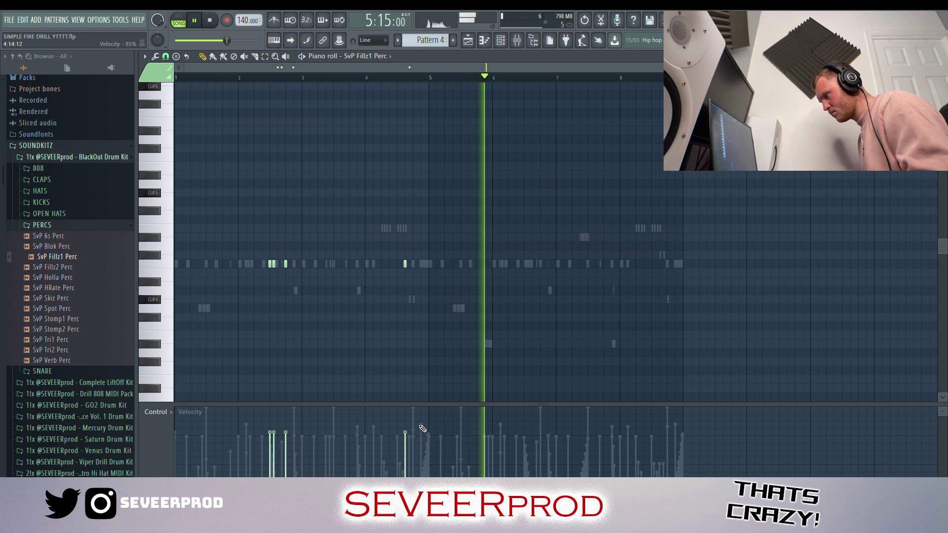
scroll(165, 414, up, 1)
scroll(274, 428, up, 4)
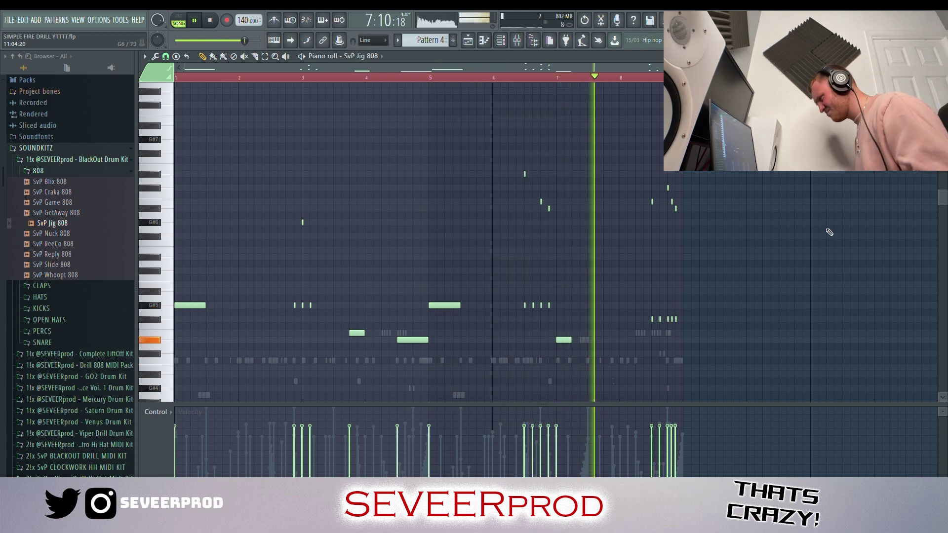
Step: Review the SvP Jig 808 notes and the full playlist arrangement during playback
scroll(828, 231, up, 3)
drag(525, 70, 602, 77)
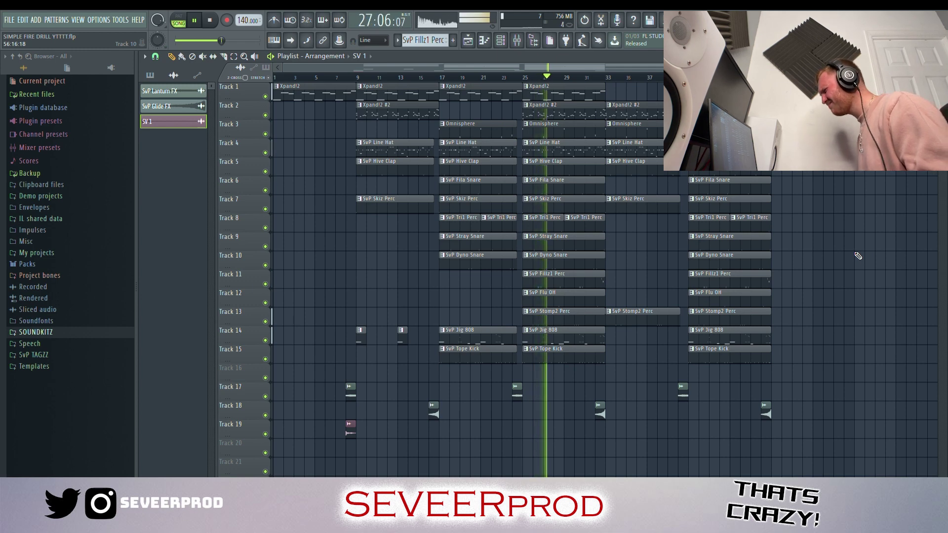
scroll(884, 267, up, 2)
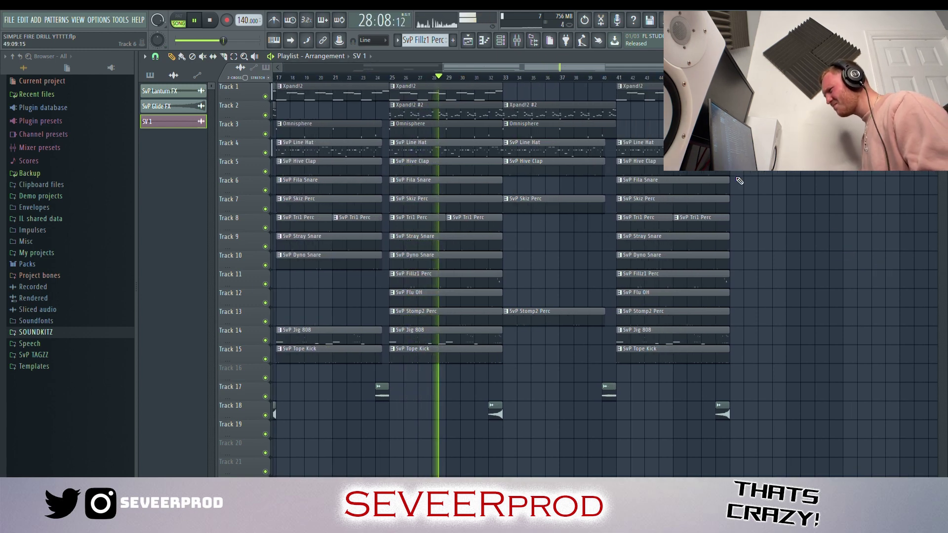
drag(514, 70, 584, 67)
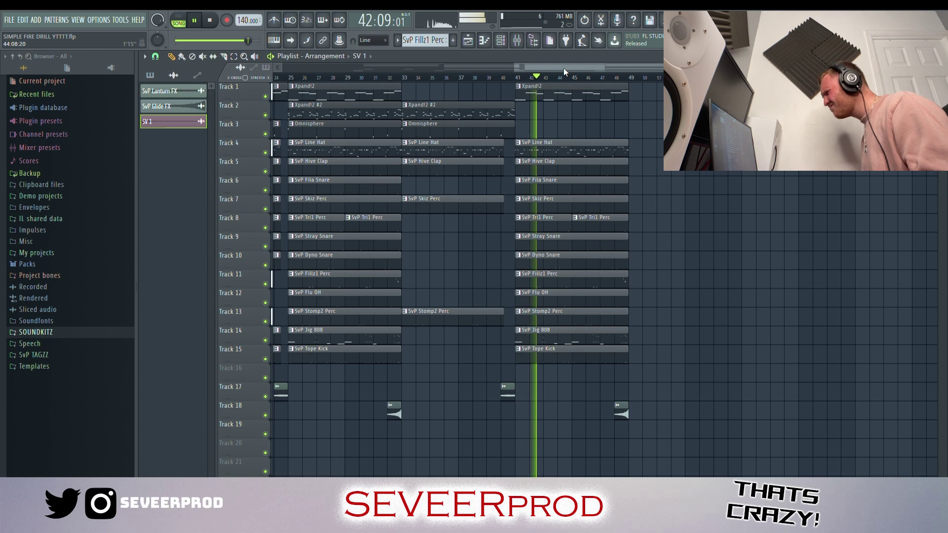
drag(564, 68, 584, 69)
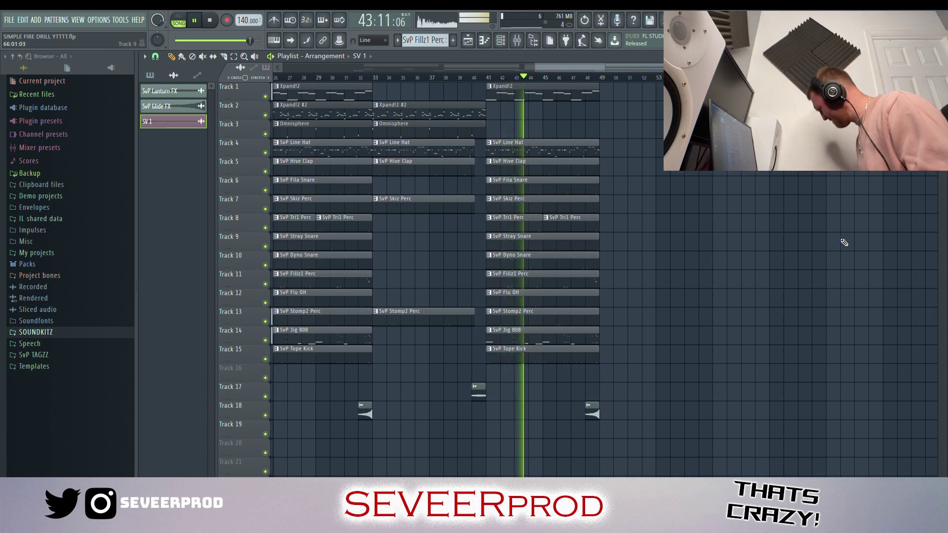